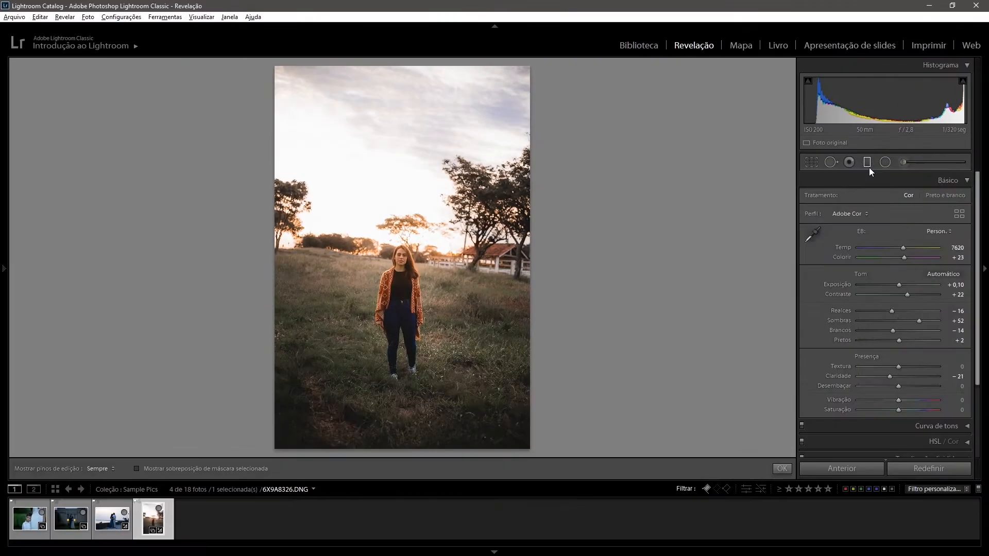
# Draw a horizontal graduated filter from mid-sky down to the woman's head, leaving the mask overlay hidden
pyautogui.click(392, 271)
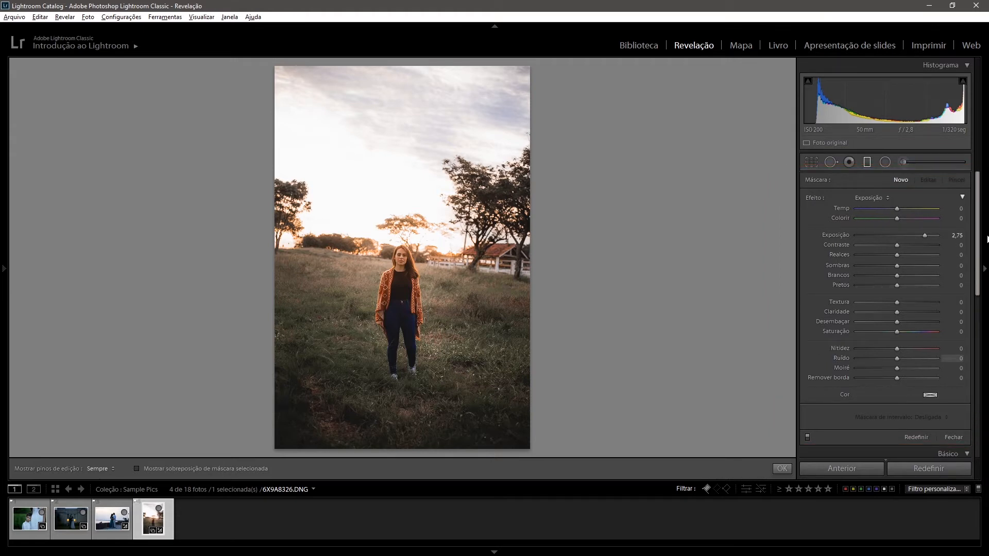
pyautogui.moveTo(978, 236); pyautogui.dragTo(982, 343)
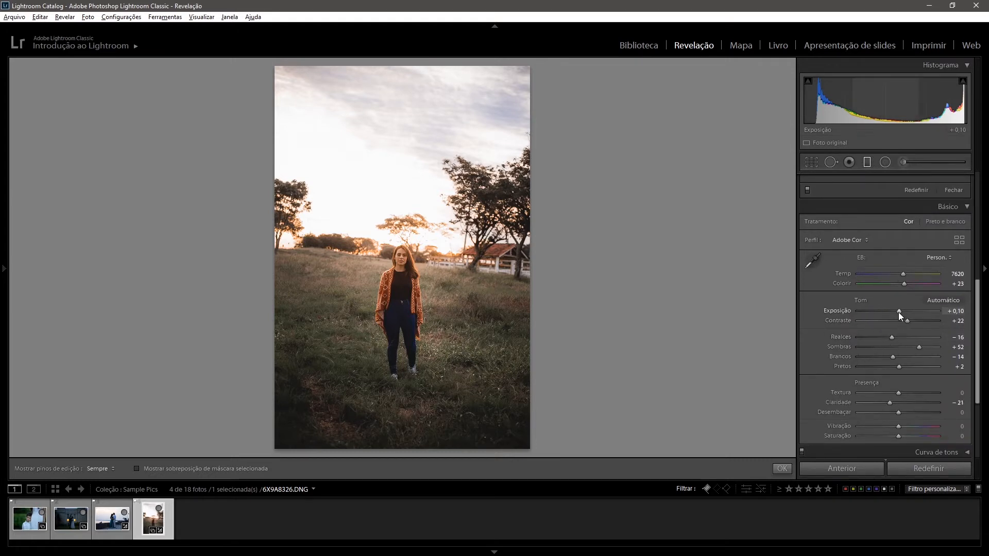
pyautogui.moveTo(982, 327); pyautogui.dragTo(983, 210)
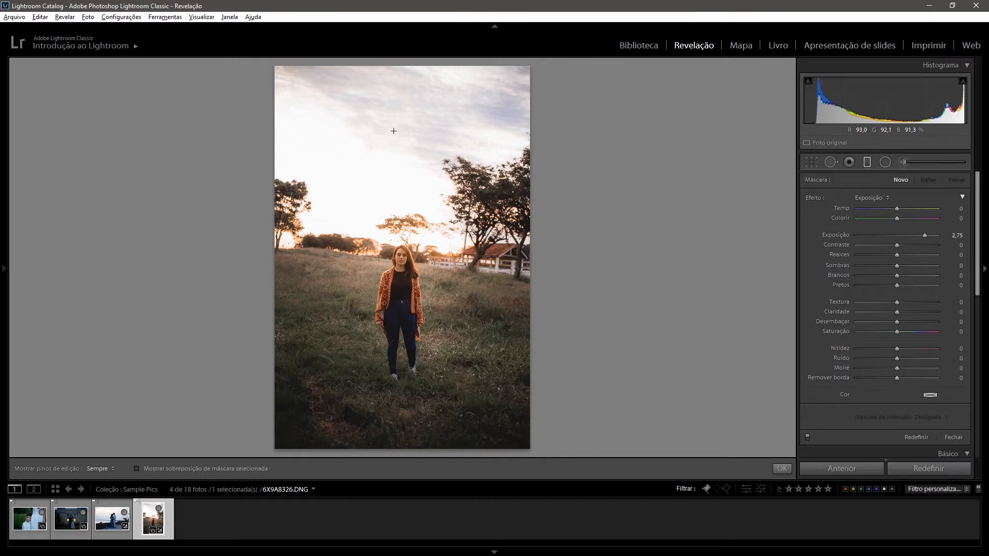
pyautogui.moveTo(393, 127); pyautogui.dragTo(408, 268)
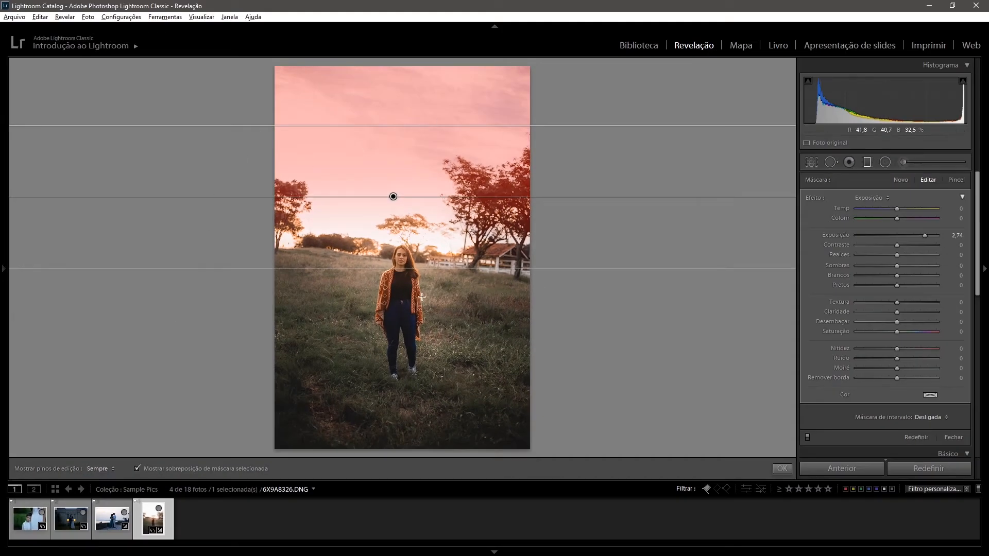
pyautogui.click(137, 468)
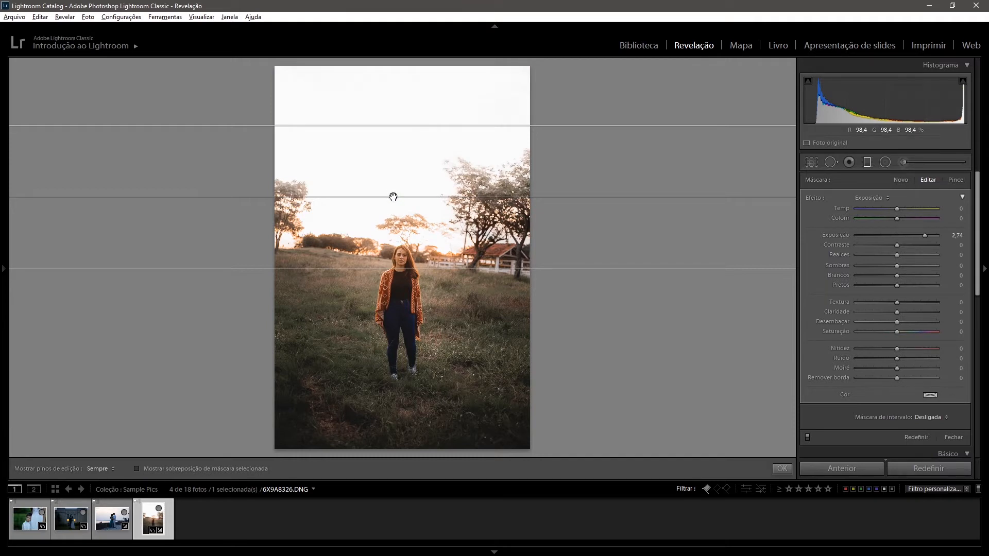
# Move the graduated filter down until its centre sits on the woman's face, checking coverage with the mask overlay
pyautogui.moveTo(395, 197)
pyautogui.moveTo(394, 204); pyautogui.dragTo(399, 252)
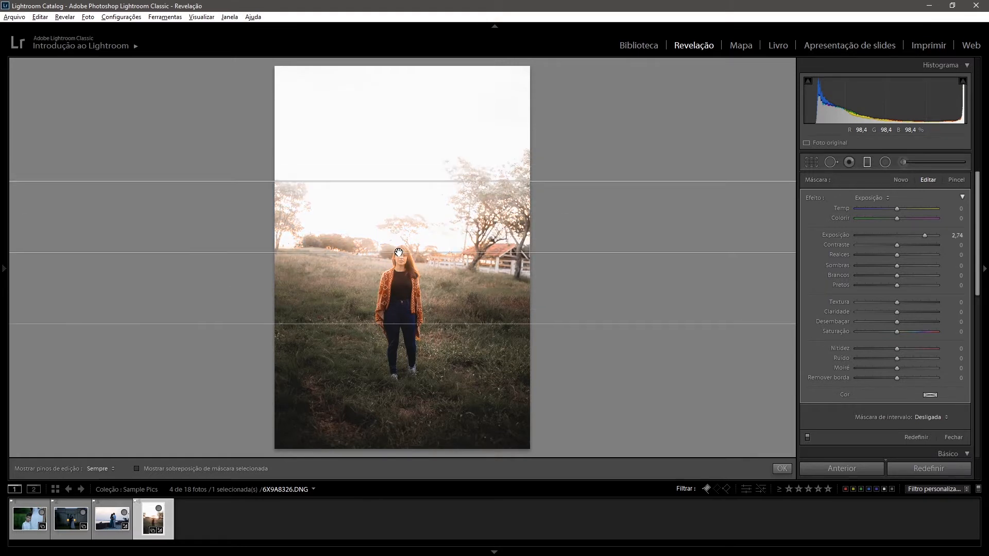
pyautogui.click(137, 471)
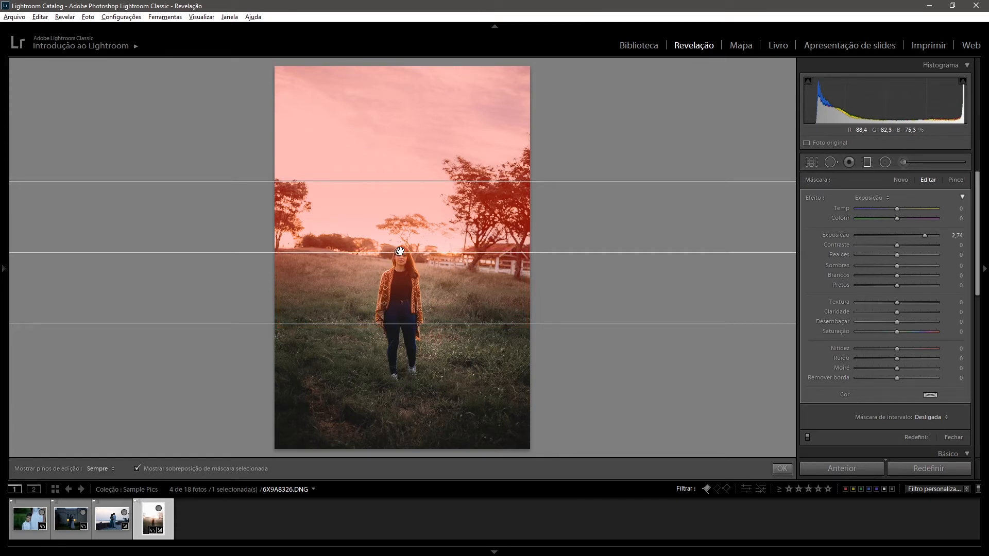
pyautogui.moveTo(400, 252)
pyautogui.mouseDown()
pyautogui.moveTo(393, 292)
pyautogui.moveTo(395, 243)
pyautogui.moveTo(397, 262)
pyautogui.mouseUp()
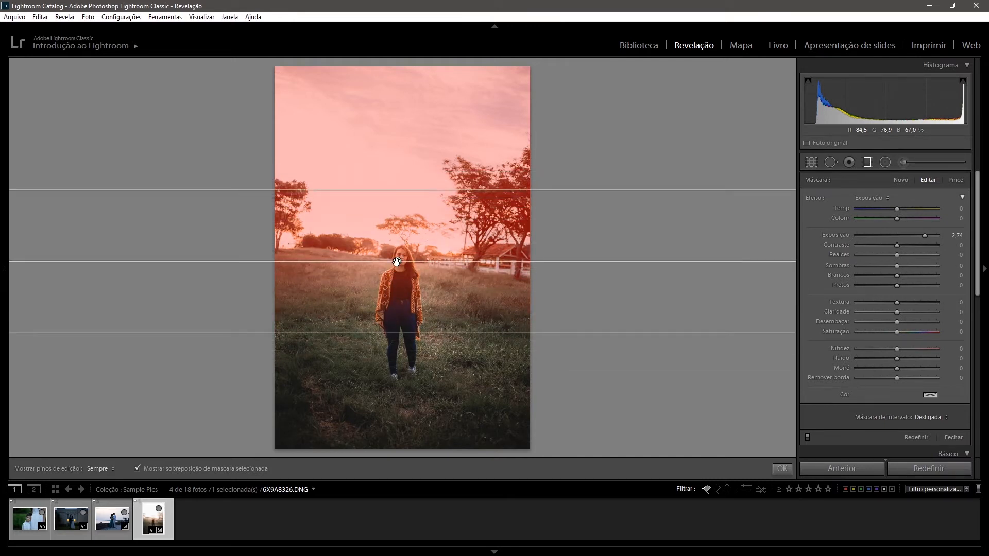
pyautogui.click(137, 469)
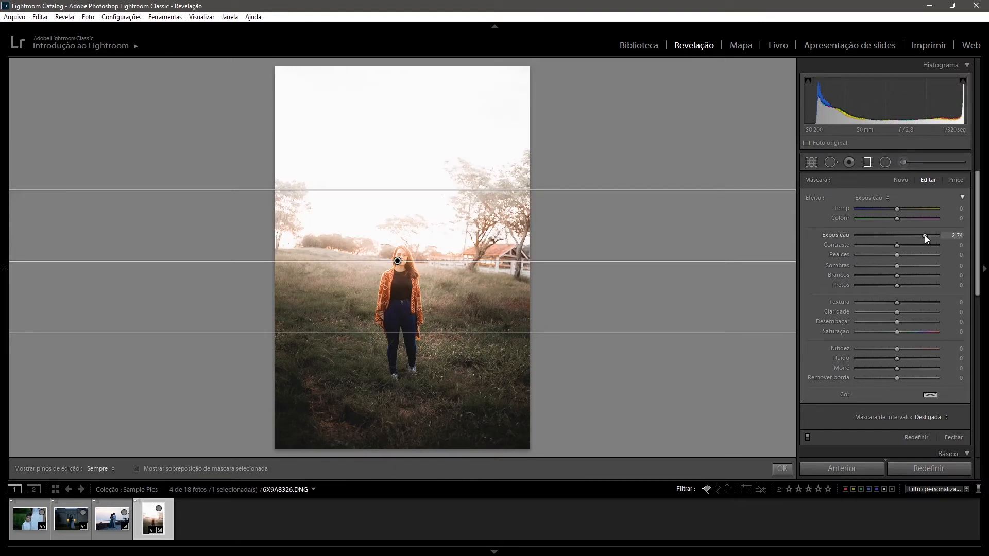
# Try an exposure of -4.00 on the graduated filter, and delete the filter
pyautogui.moveTo(848, 240); pyautogui.dragTo(840, 242)
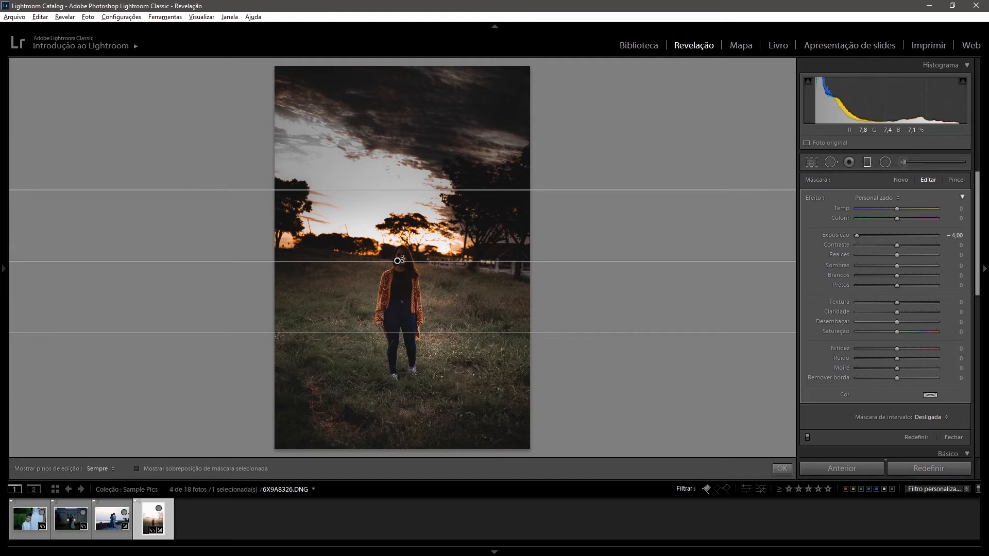
pyautogui.rightClick(397, 262)
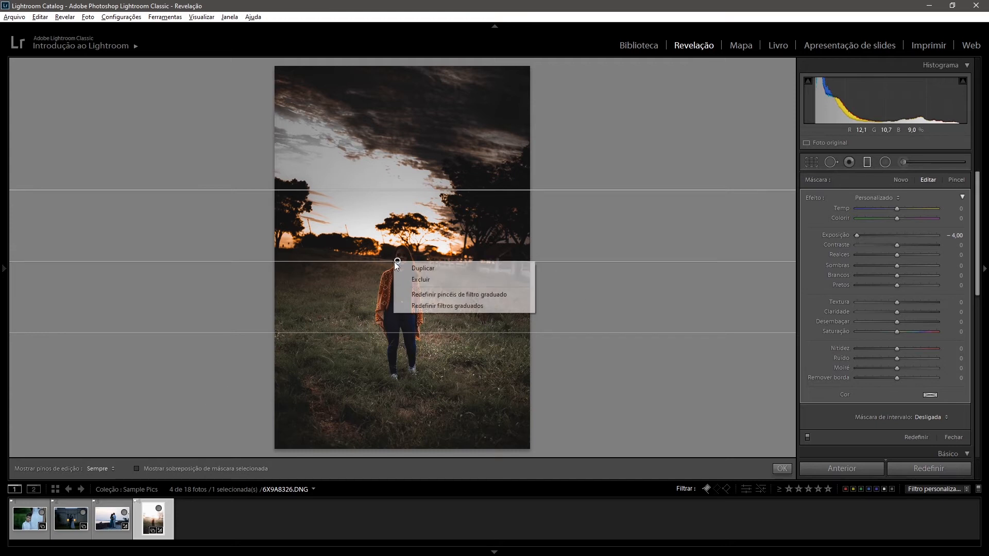
pyautogui.click(431, 283)
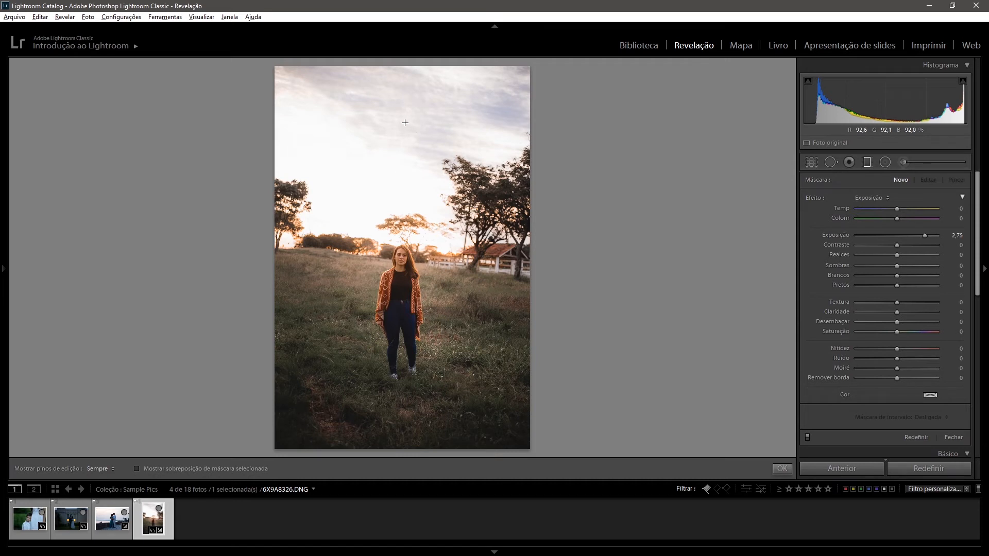
# Draw a graduated filter from the sky to the woman's head, delete it and close the Graduated Filter tool
pyautogui.moveTo(406, 123); pyautogui.dragTo(406, 251)
pyautogui.press('Delete')
pyautogui.click(867, 163)
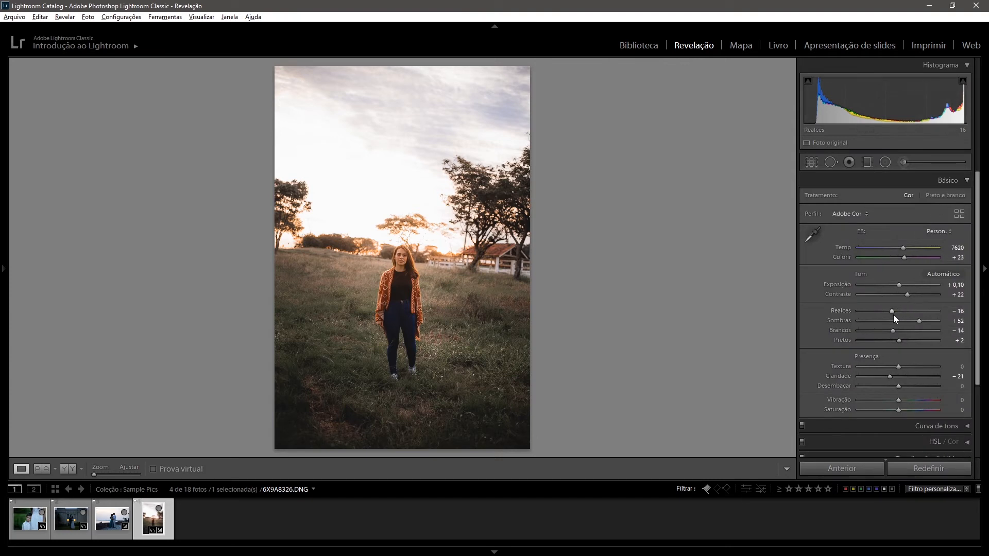
# Try global highlights of -57 and exposure of -1.07 on the whole photo, and undo both adjustments
pyautogui.moveTo(883, 311); pyautogui.dragTo(858, 317)
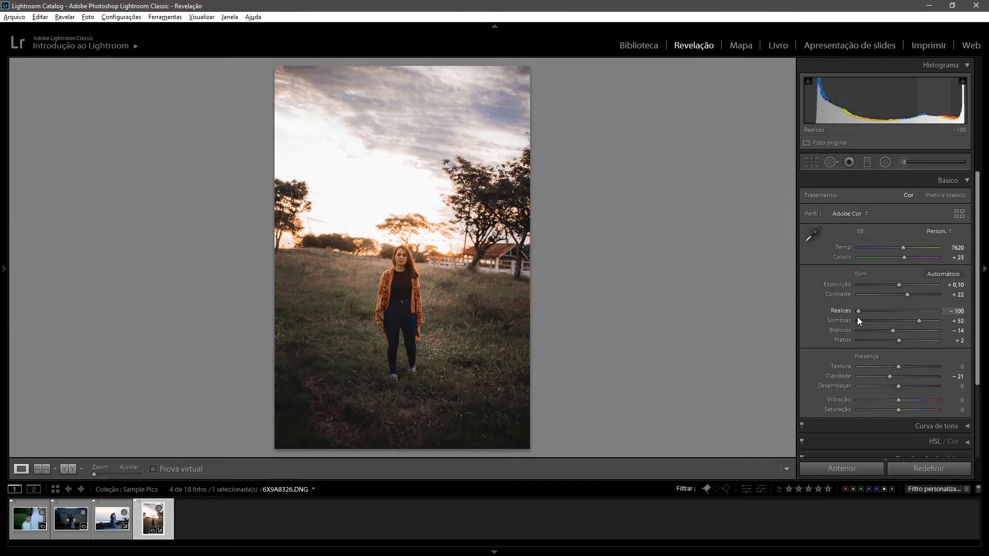
pyautogui.moveTo(858, 317)
pyautogui.mouseDown()
pyautogui.moveTo(911, 312)
pyautogui.moveTo(873, 324)
pyautogui.mouseUp()
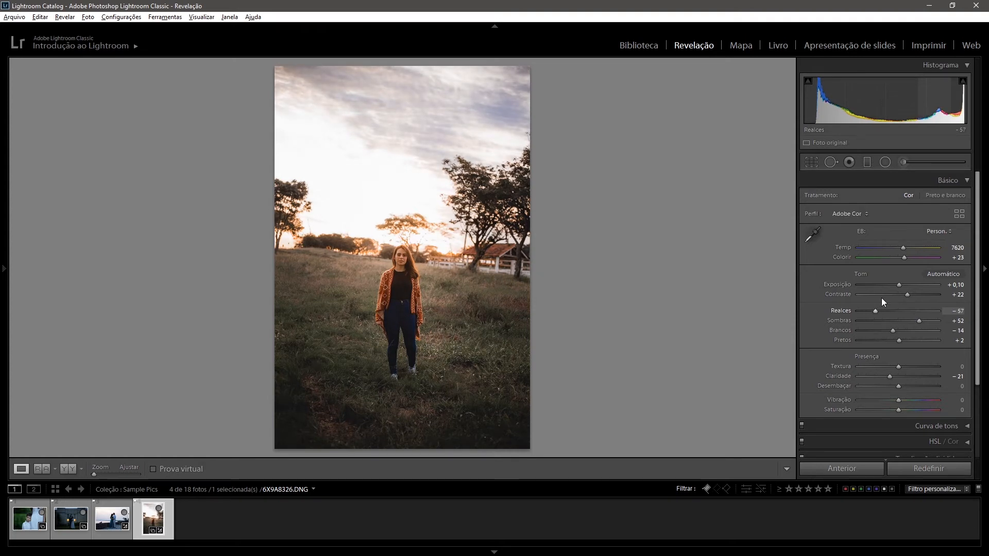
pyautogui.click(890, 286)
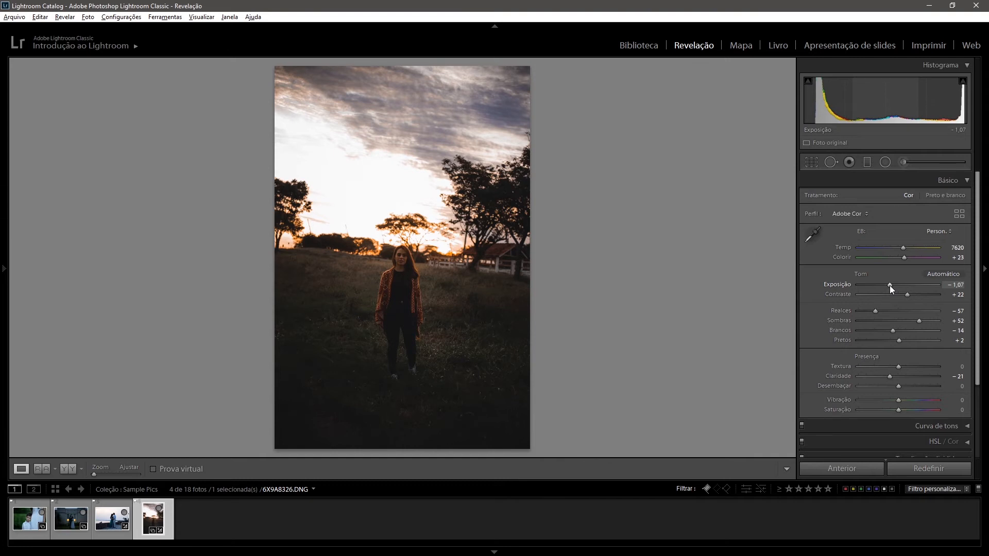
pyautogui.hotkey('ctrl', 'z')
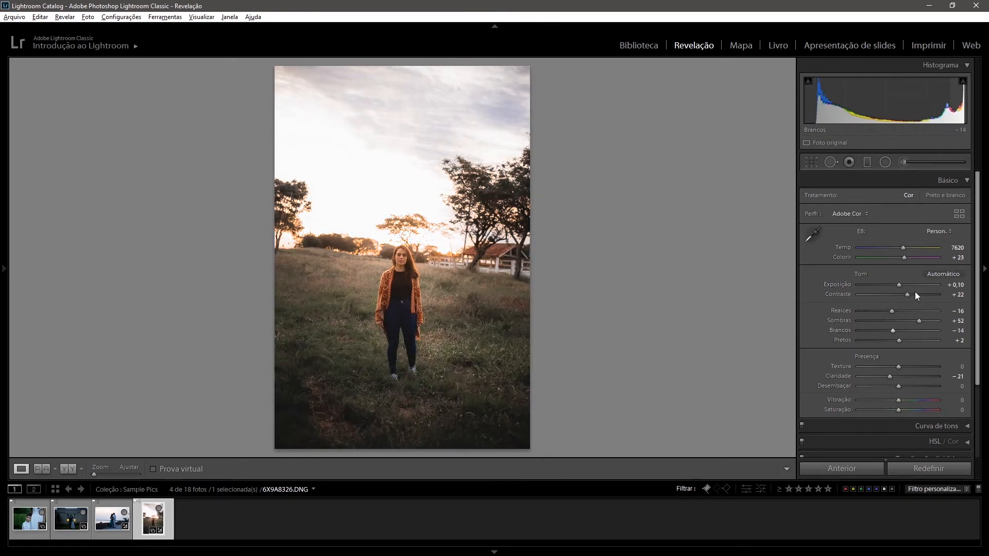
# Draw a graduated filter over the sky down to the woman's head and reset its exposure to 0.00
pyautogui.click(866, 164)
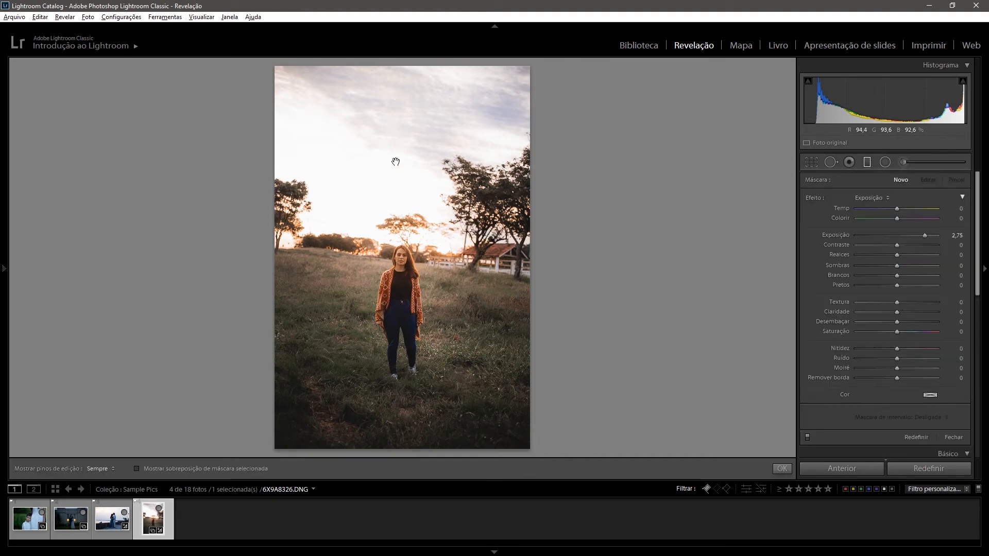
pyautogui.moveTo(396, 141); pyautogui.dragTo(410, 272)
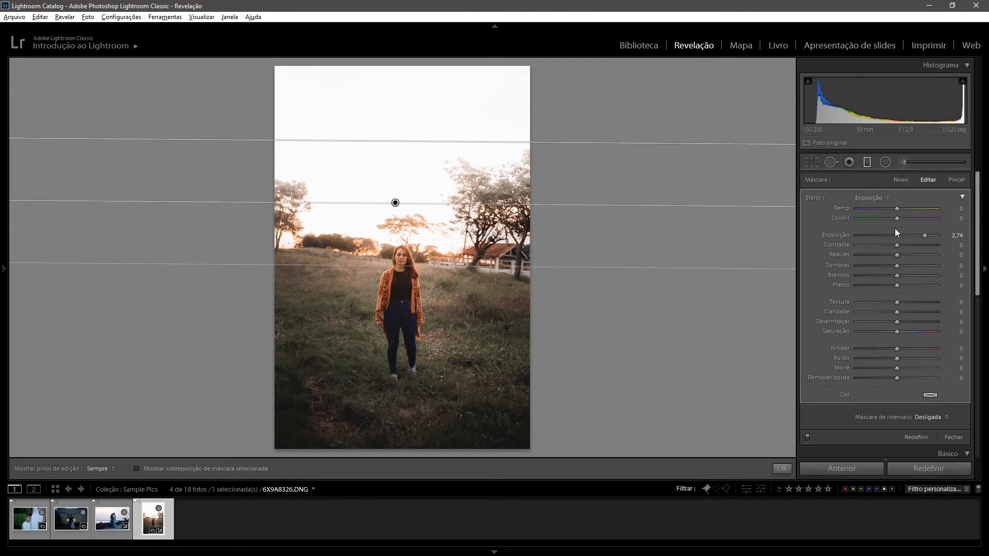
pyautogui.doubleClick(833, 236)
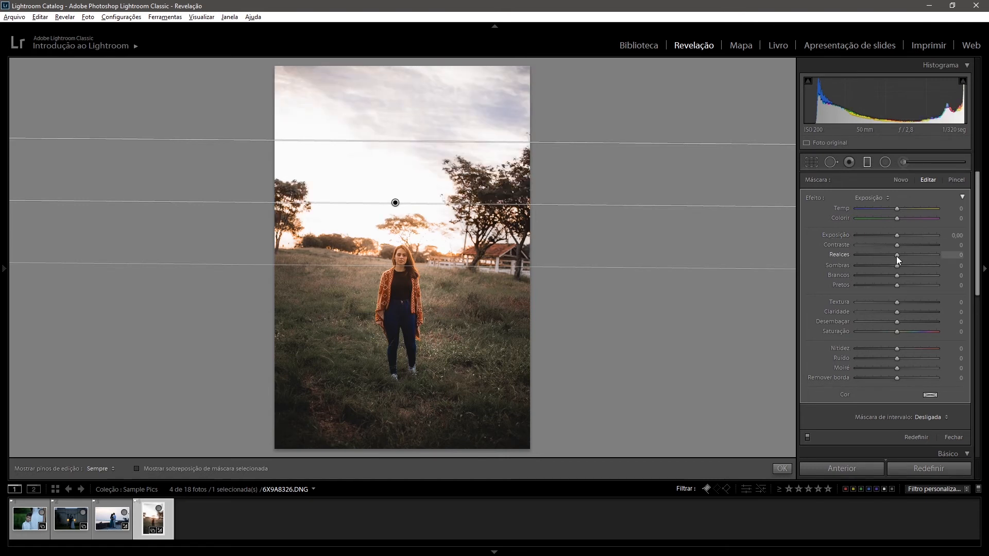
# Try highlights of -67 and exposure of -0.30 on the sky filter, and compare the photo with and without it
pyautogui.moveTo(895, 256); pyautogui.dragTo(870, 260)
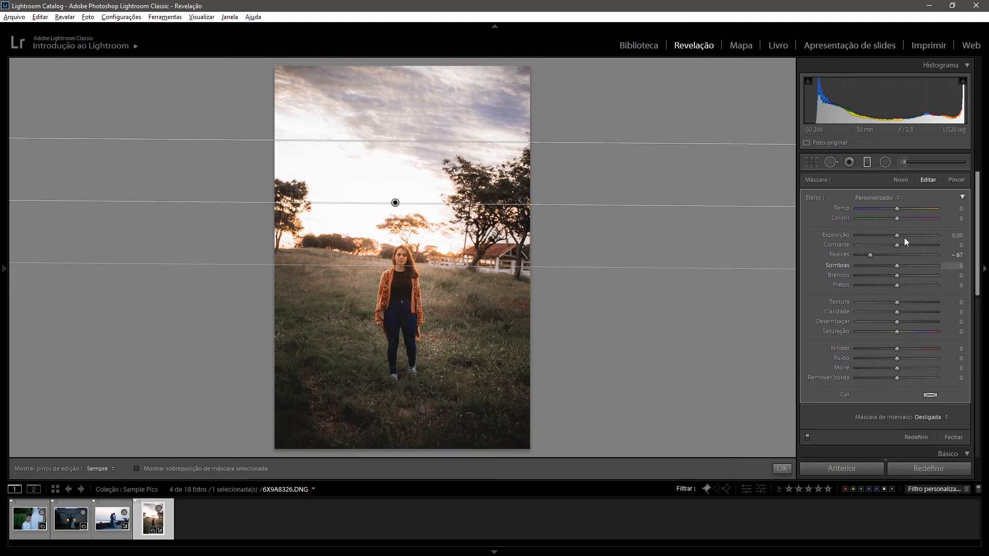
pyautogui.moveTo(901, 235); pyautogui.dragTo(899, 234)
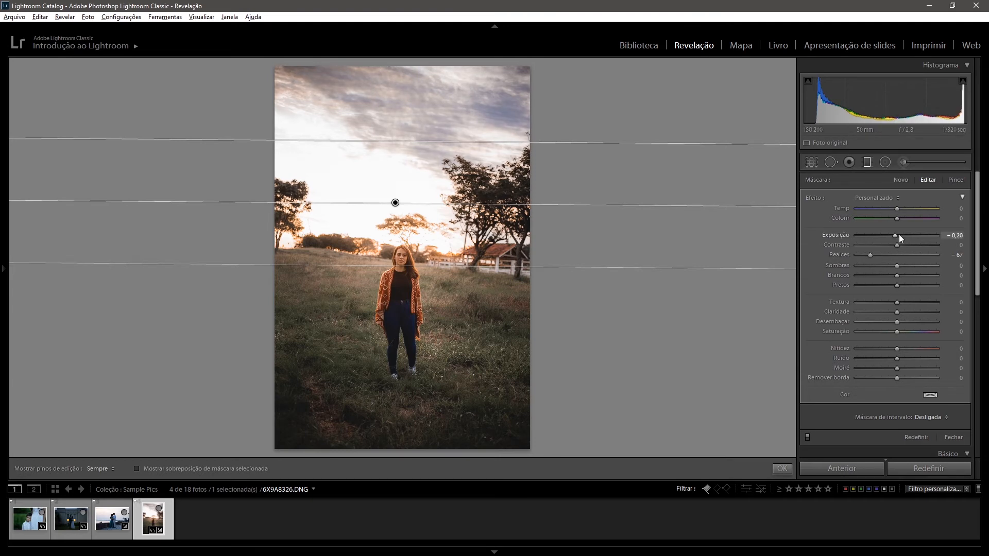
pyautogui.click(808, 437)
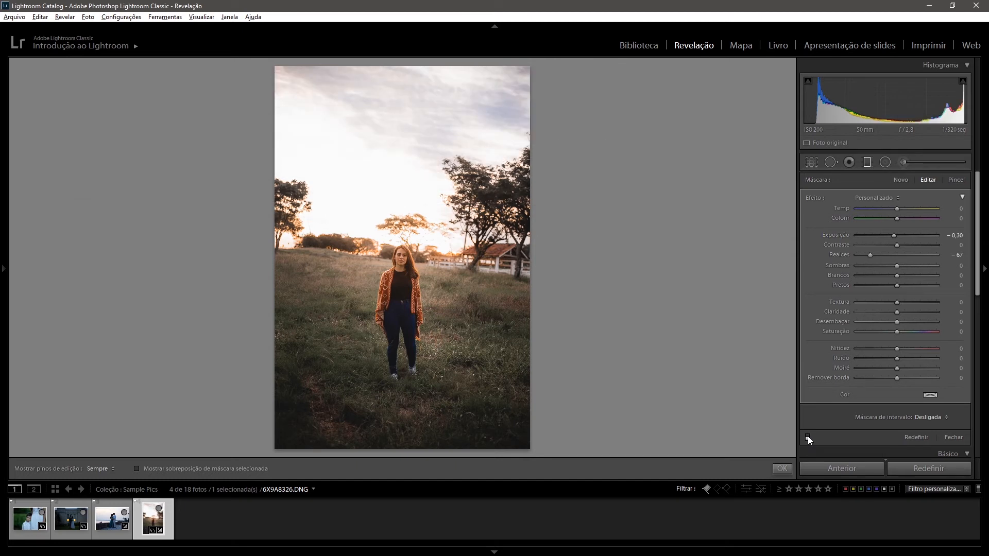
pyautogui.click(808, 437)
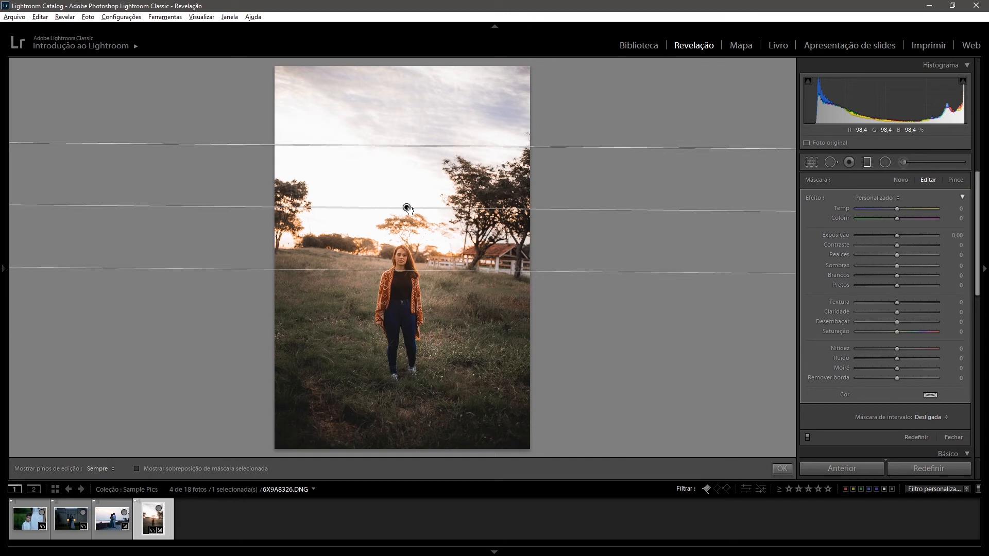
# Set the sky filter's exposure to 1.40 and move the filter slightly higher in the photo
pyautogui.moveTo(407, 209)
pyautogui.scroll(7, 897, 236)
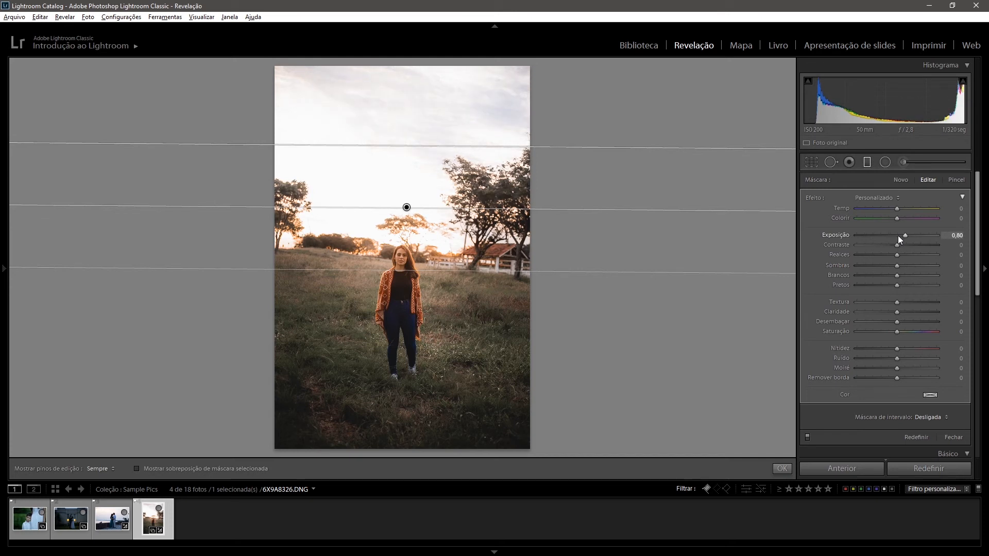
pyautogui.scroll(4, 898, 236)
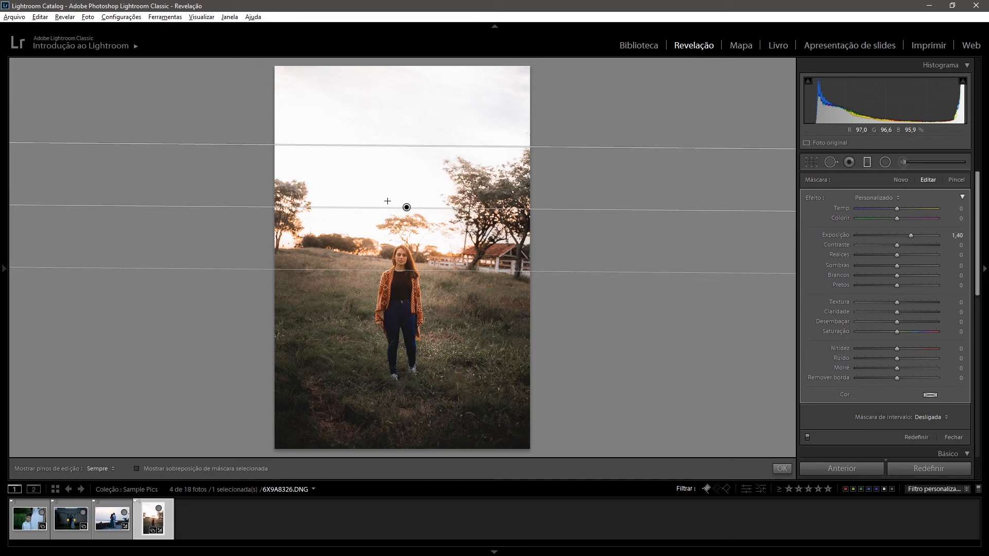
pyautogui.moveTo(407, 209); pyautogui.dragTo(408, 195)
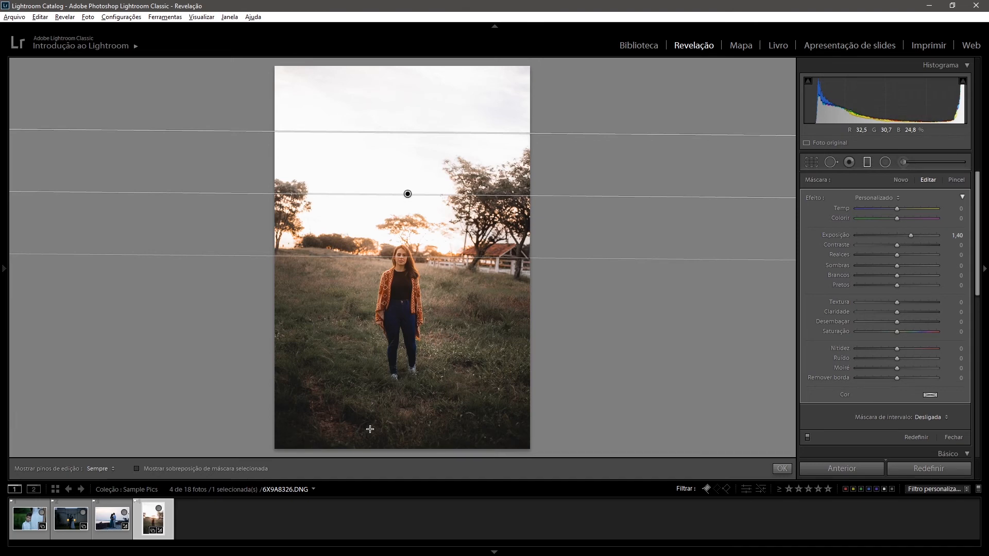
# Add a second graduated filter from the photo's bottom edge up to the woman's legs, with exposure -0.72 and shadows -14, and compare before and after
pyautogui.moveTo(405, 448); pyautogui.dragTo(407, 341)
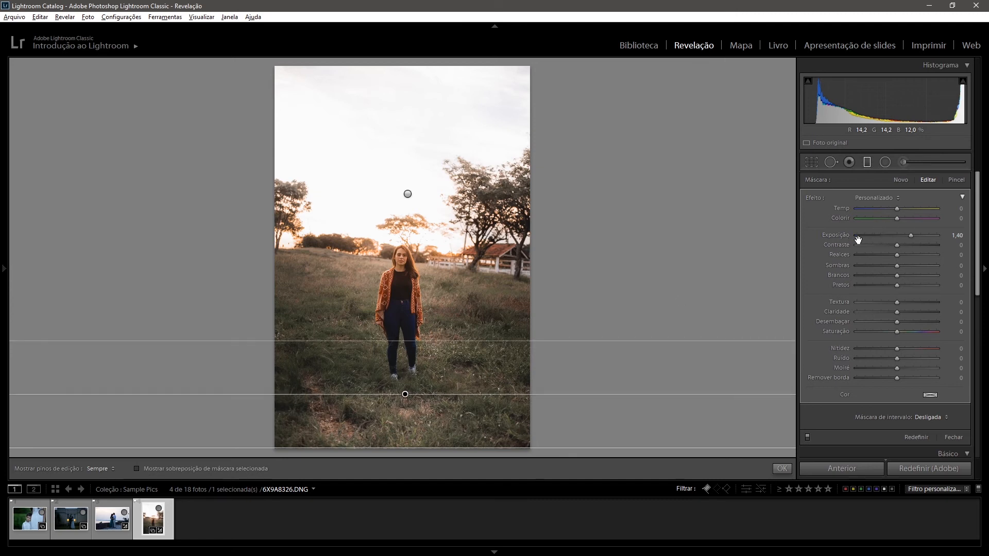
pyautogui.moveTo(909, 239); pyautogui.dragTo(890, 266)
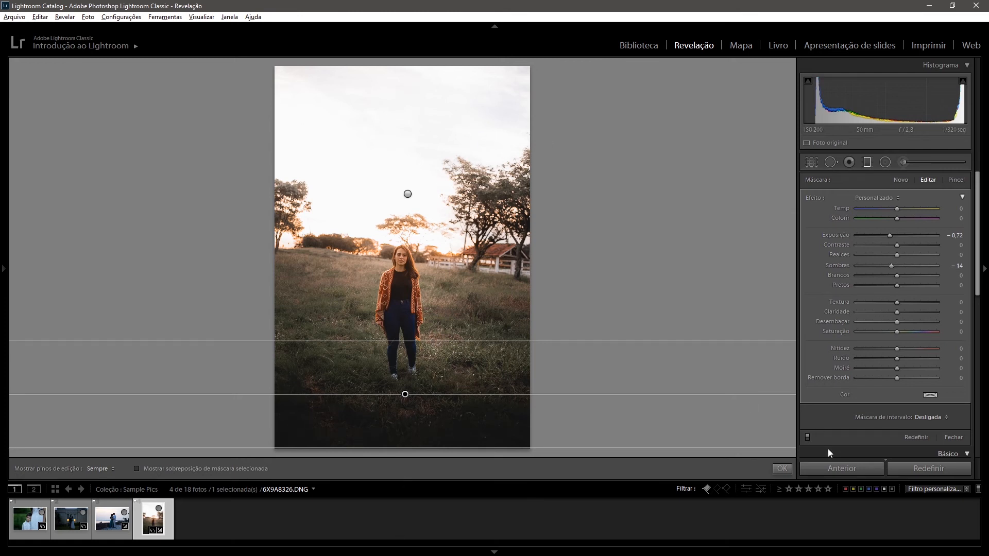
pyautogui.click(807, 440)
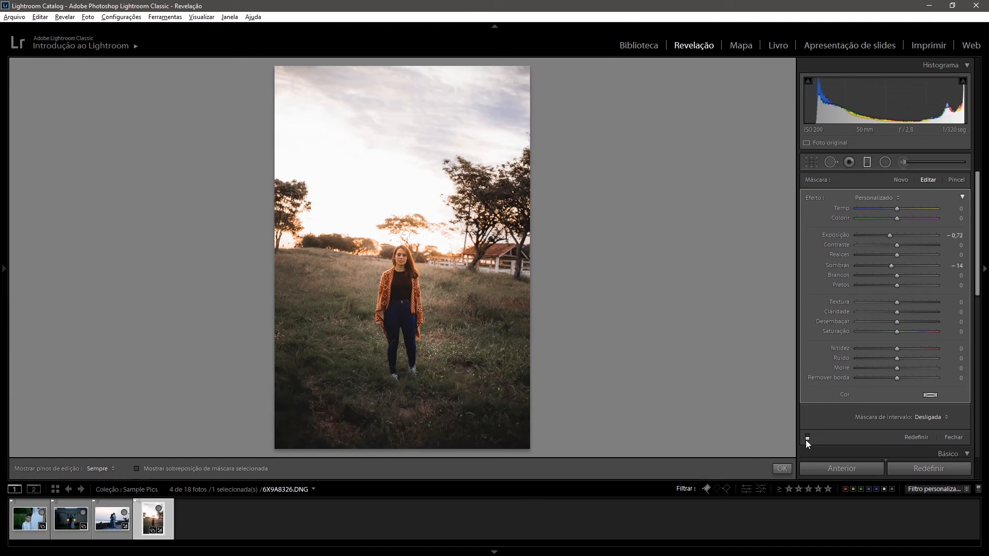
pyautogui.click(807, 440)
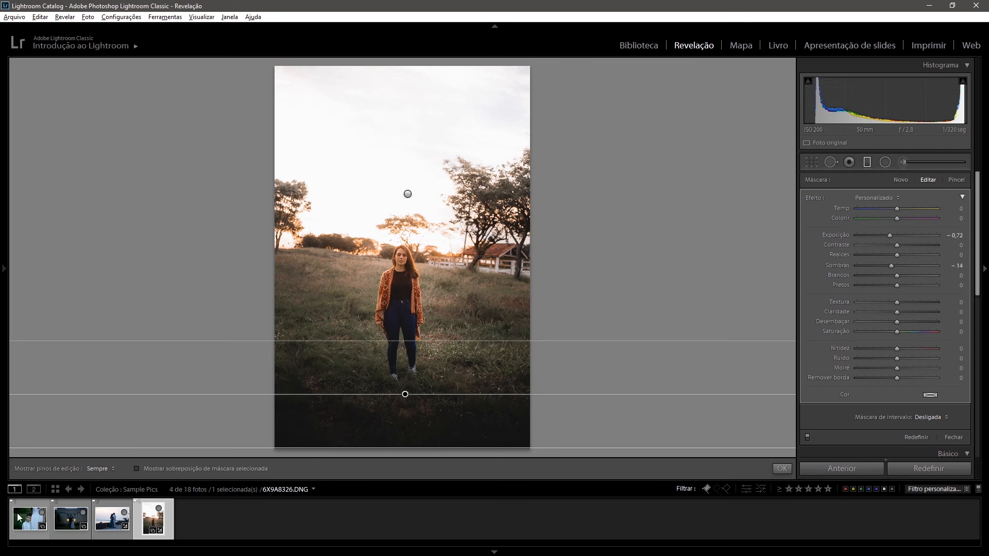
# On photo _MG_4320.DNG, draw a wide diagonal graduated filter from the upper-left background past the boy, and set its shadows to 26
pyautogui.click(39, 528)
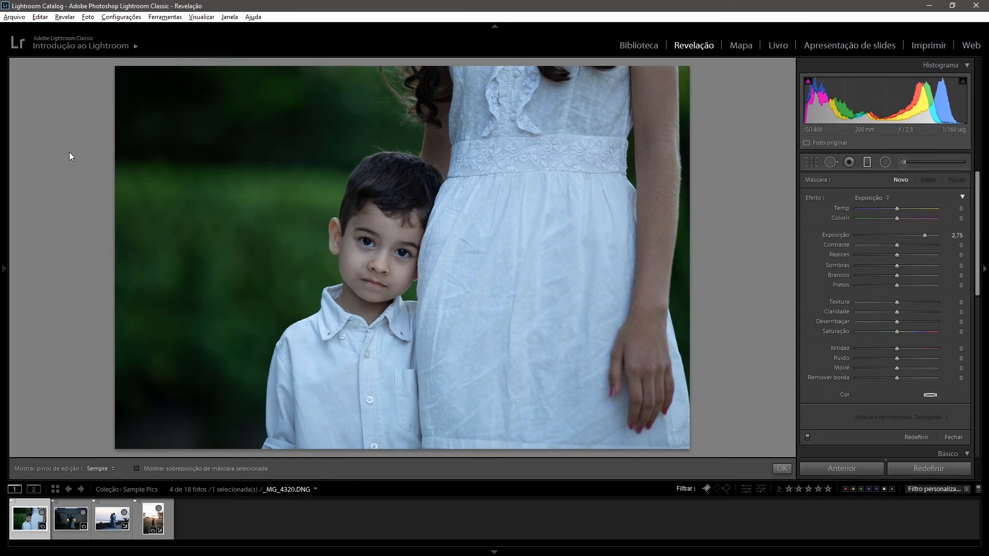
pyautogui.moveTo(123, 136); pyautogui.dragTo(349, 258)
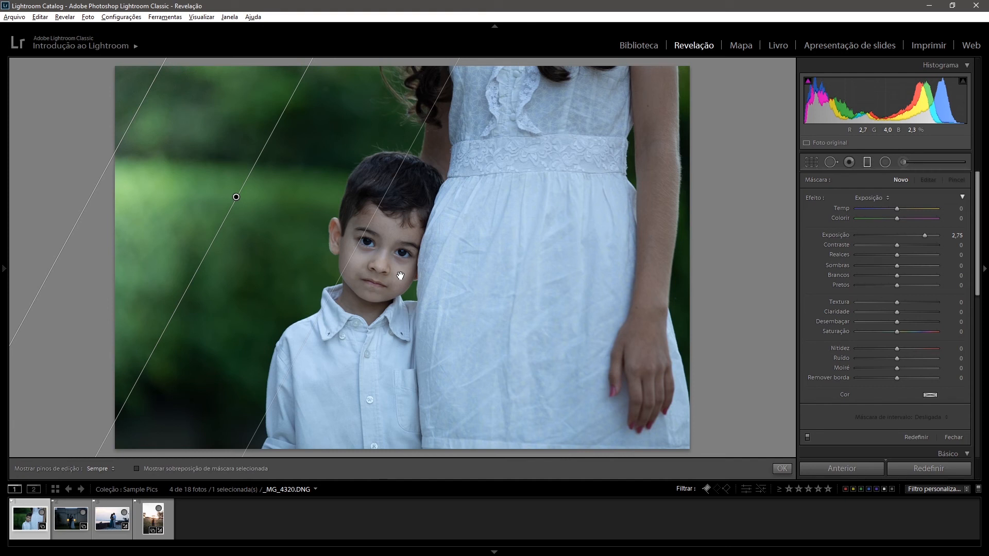
pyautogui.moveTo(400, 276); pyautogui.dragTo(570, 272)
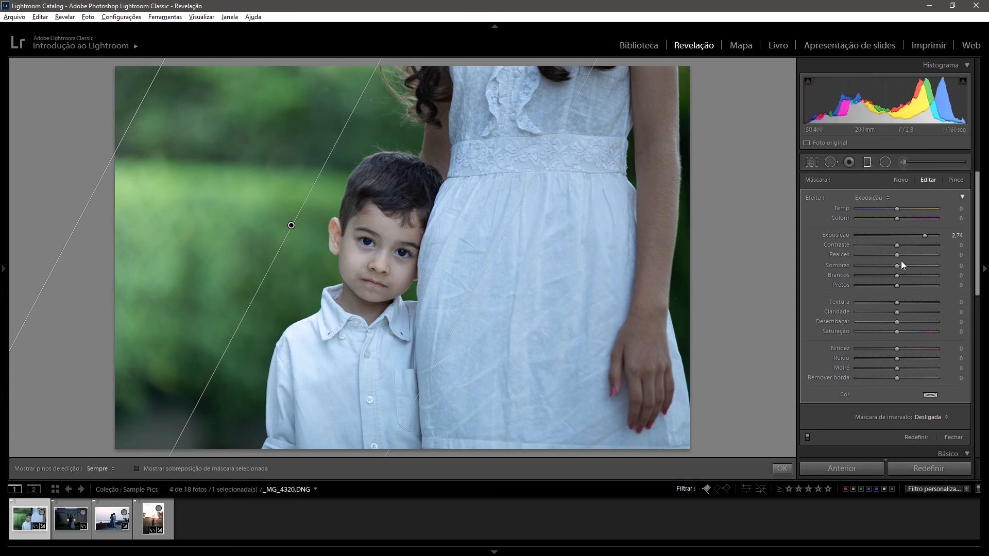
pyautogui.moveTo(895, 264); pyautogui.dragTo(906, 264)
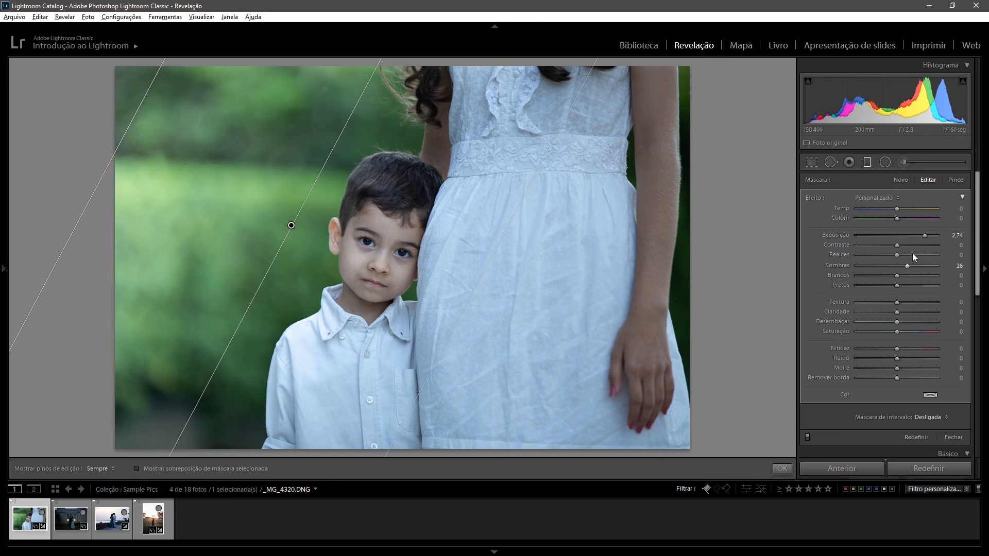
# Set the diagonal filter's highlights to 38 and compare the photo with and without the filter
pyautogui.click(808, 439)
pyautogui.click(808, 439)
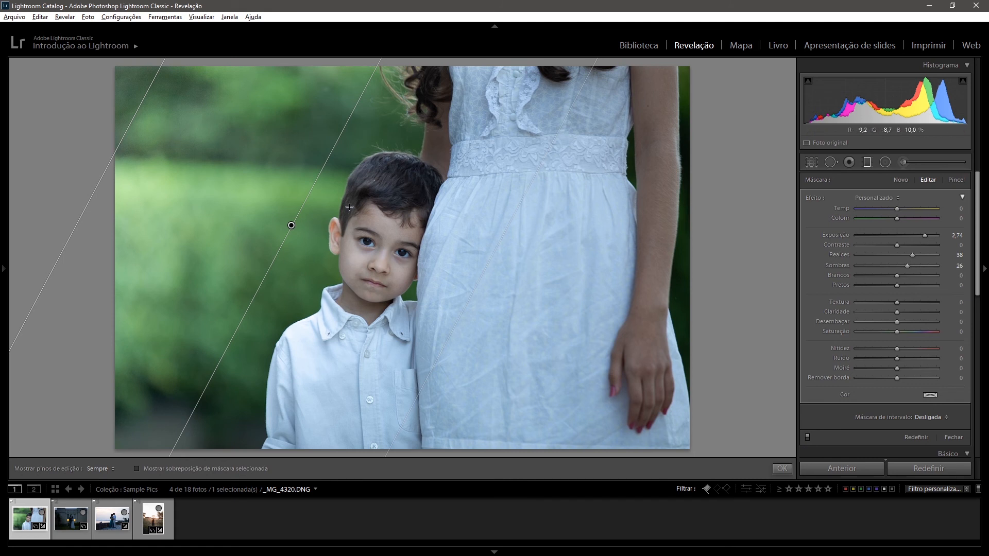
pyautogui.click(807, 437)
# Erase the graduated filter's mask from the boy's face, hair and shirt with the filter brush, showing the mask overlay and hiding the pins only while painting
pyautogui.click(960, 181)
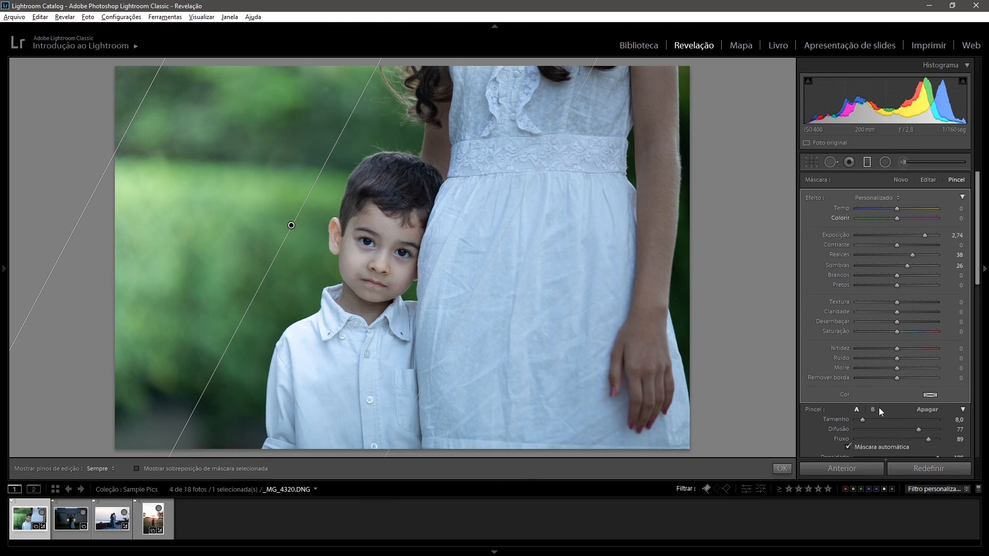
pyautogui.click(932, 411)
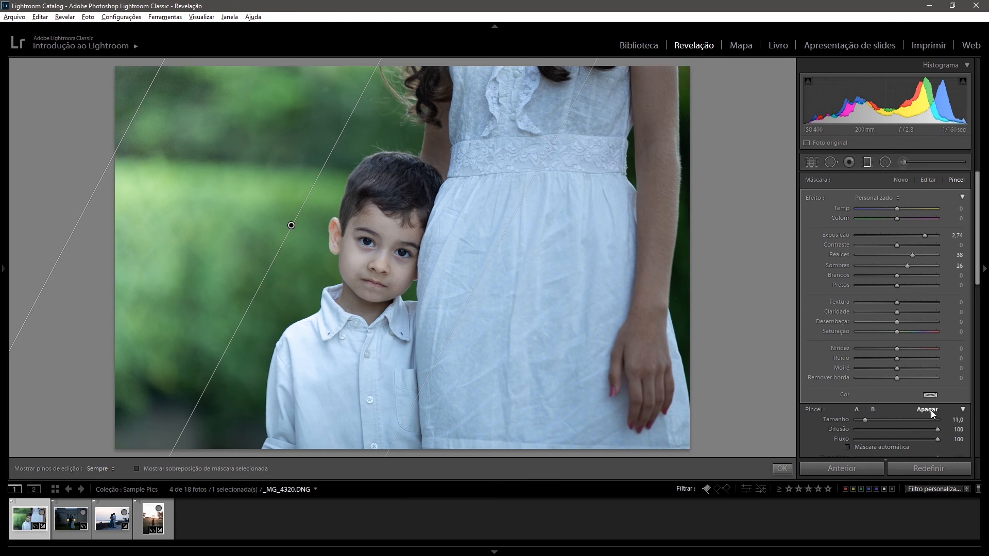
pyautogui.click(159, 469)
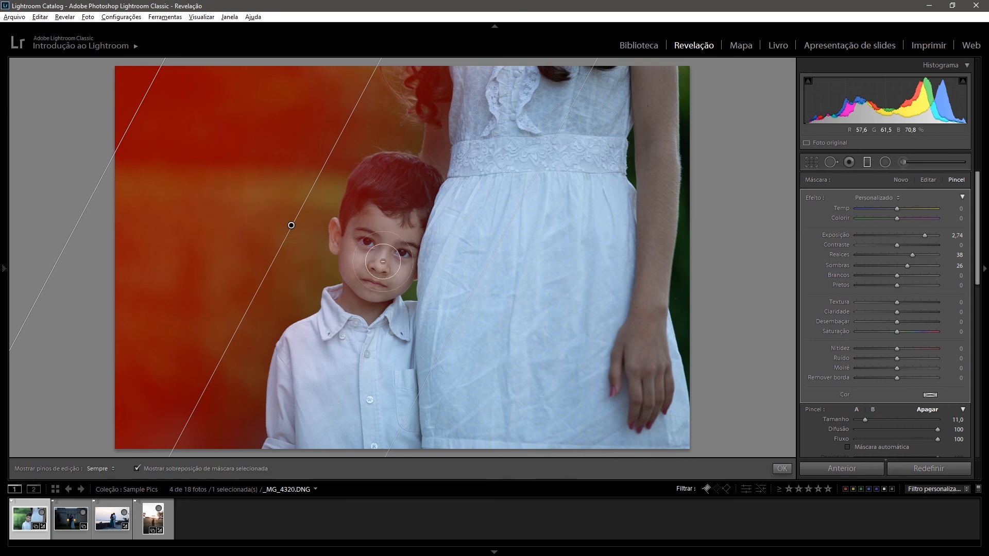
pyautogui.press('h')
pyautogui.moveTo(376, 227)
pyautogui.mouseDown()
pyautogui.moveTo(379, 202)
pyautogui.moveTo(360, 270)
pyautogui.moveTo(384, 189)
pyautogui.moveTo(370, 246)
pyautogui.moveTo(385, 207)
pyautogui.moveTo(395, 217)
pyautogui.moveTo(416, 178)
pyautogui.moveTo(392, 181)
pyautogui.moveTo(363, 221)
pyautogui.mouseUp()
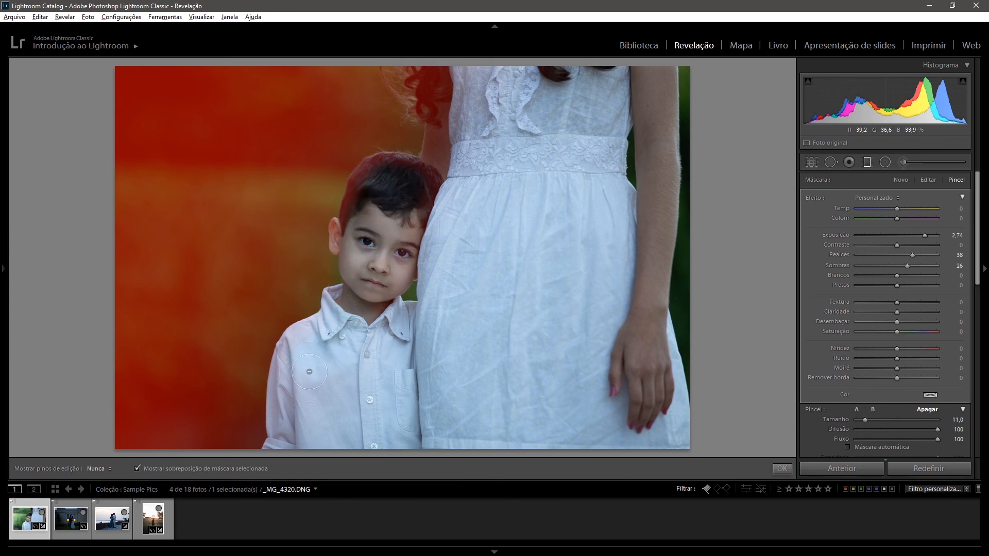
pyautogui.moveTo(309, 372)
pyautogui.mouseDown()
pyautogui.moveTo(293, 405)
pyautogui.moveTo(345, 364)
pyautogui.moveTo(364, 387)
pyautogui.moveTo(387, 283)
pyautogui.moveTo(422, 226)
pyautogui.moveTo(405, 181)
pyautogui.moveTo(380, 187)
pyautogui.moveTo(375, 212)
pyautogui.mouseUp()
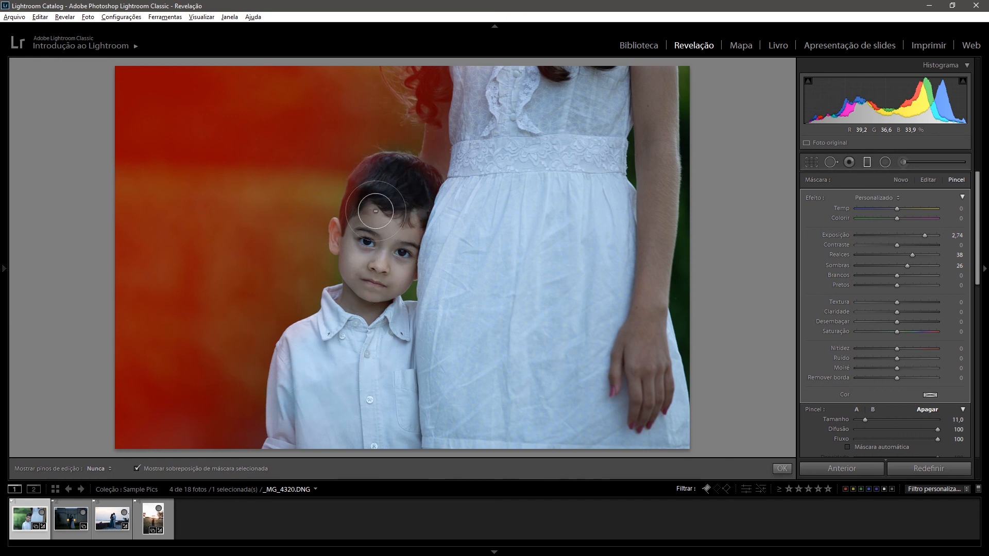
pyautogui.press('h')
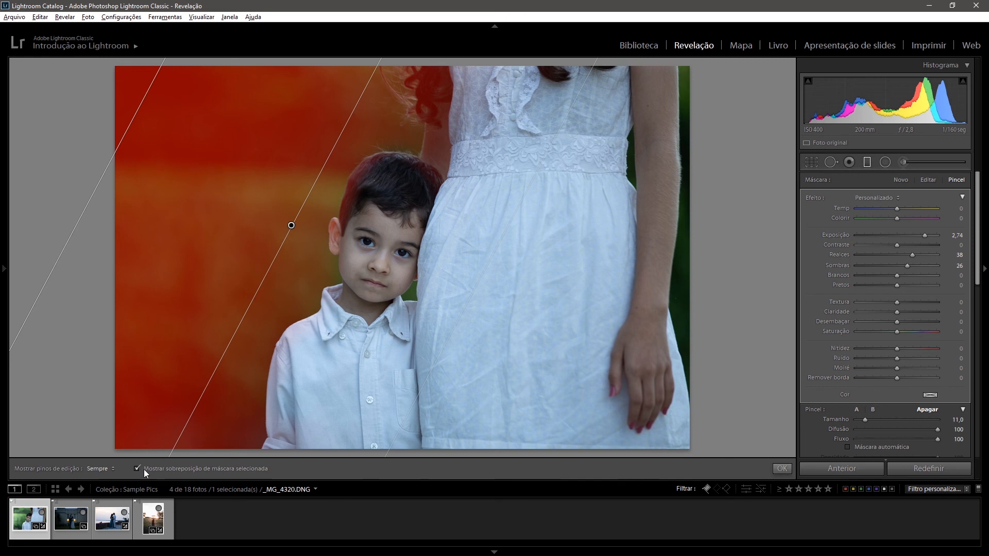
pyautogui.click(144, 468)
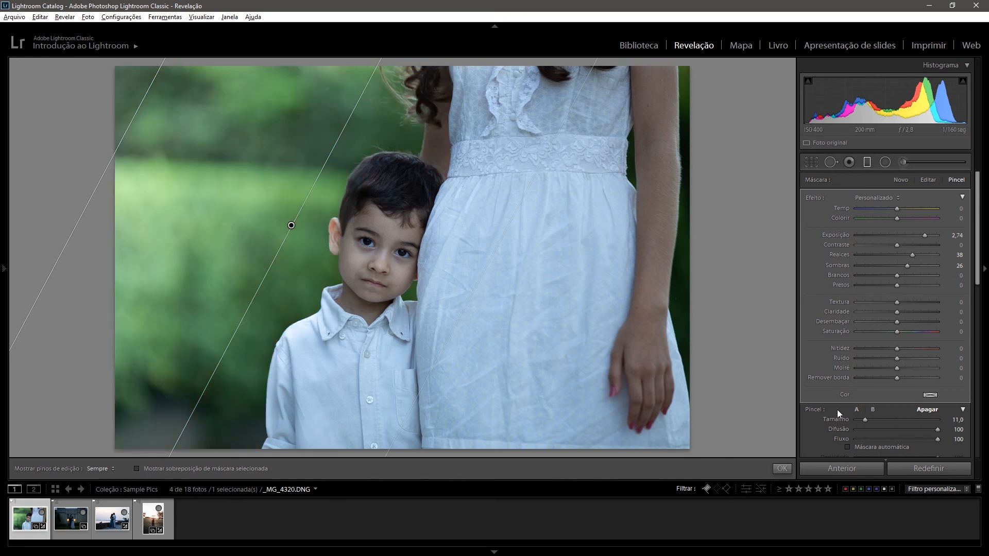
# Switch the graduated filter off and on again to compare the background with and without the refined mask
pyautogui.scroll(-3, 836, 409)
pyautogui.click(807, 385)
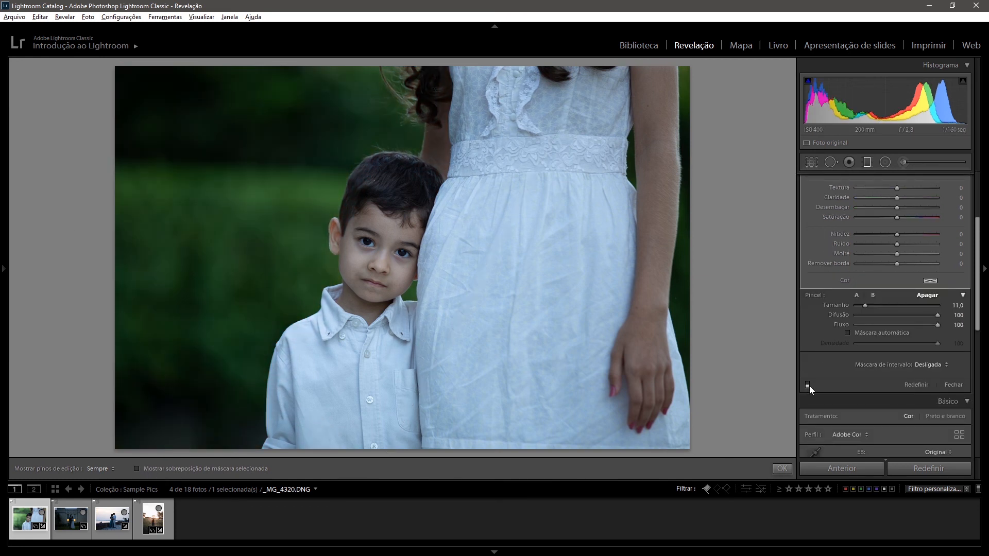
pyautogui.click(809, 385)
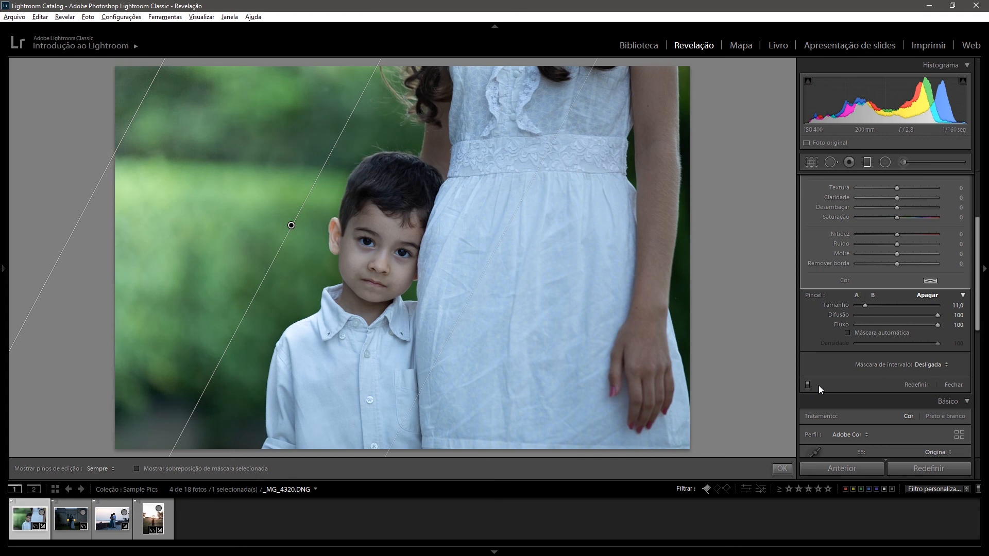